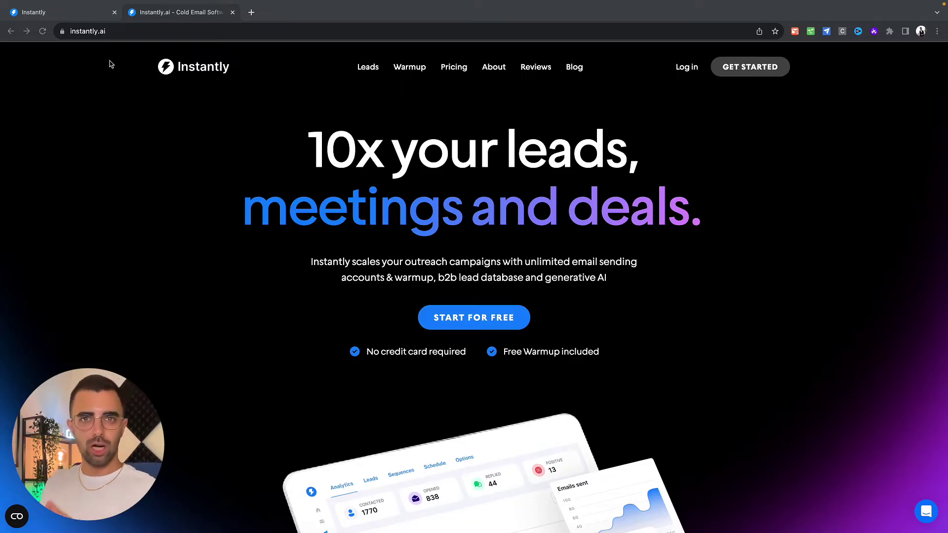
Step: Switch to the Instantly tab and scroll to the bottom of the Email Accounts list
{"action": "left_click", "coordinate": [85, 13]}
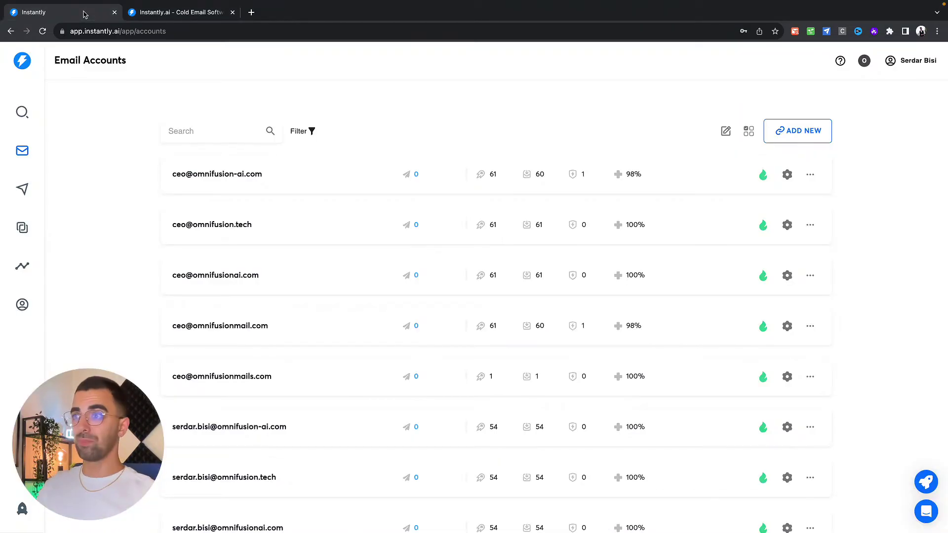
{"action": "scroll", "coordinate": [437, 137], "scroll_direction": "down", "scroll_amount": 5}
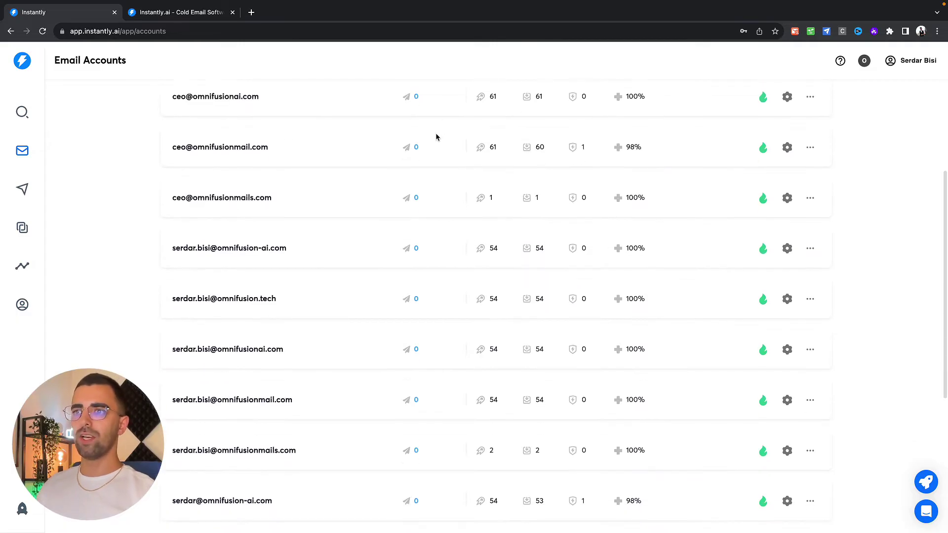
{"action": "scroll", "coordinate": [437, 137], "scroll_direction": "down", "scroll_amount": 3}
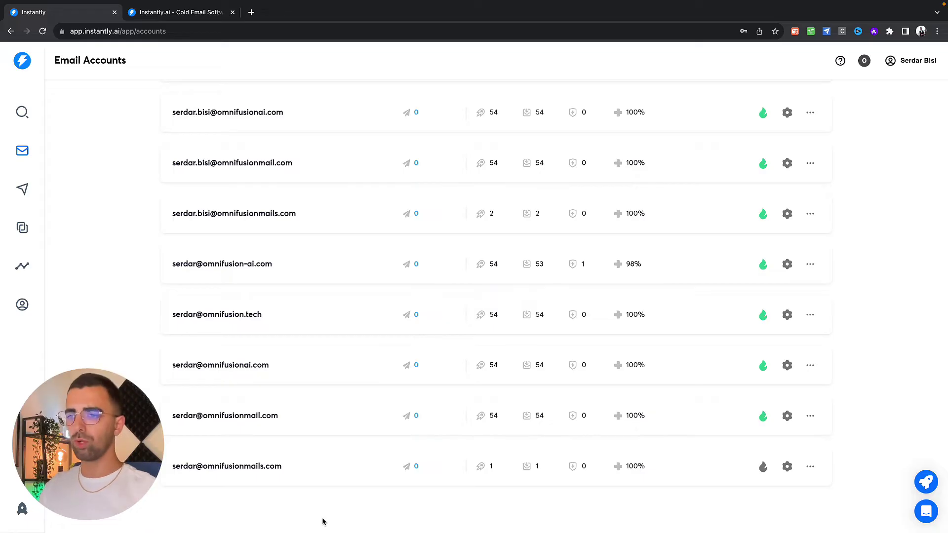
Step: Open the last account's side panel and switch it to the Settings view
{"action": "left_click", "coordinate": [292, 470]}
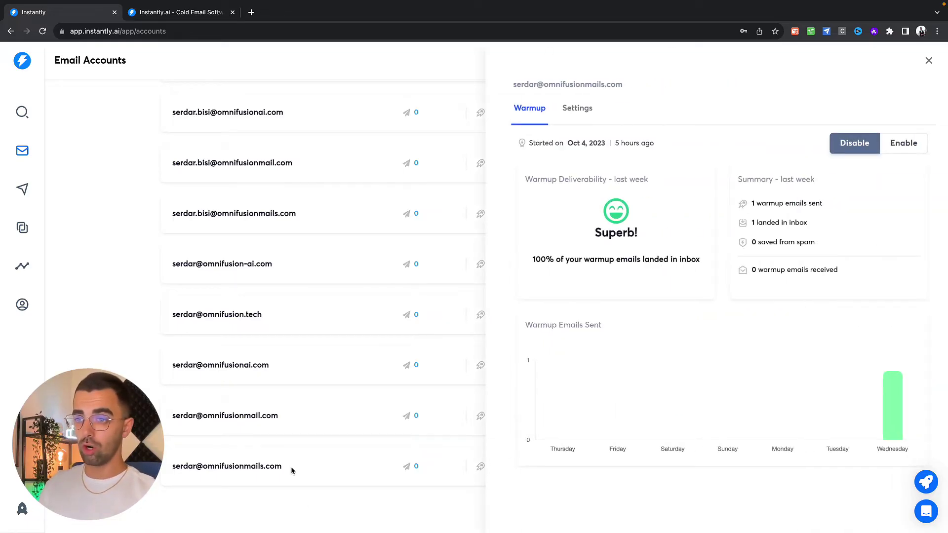
{"action": "left_click", "coordinate": [570, 112]}
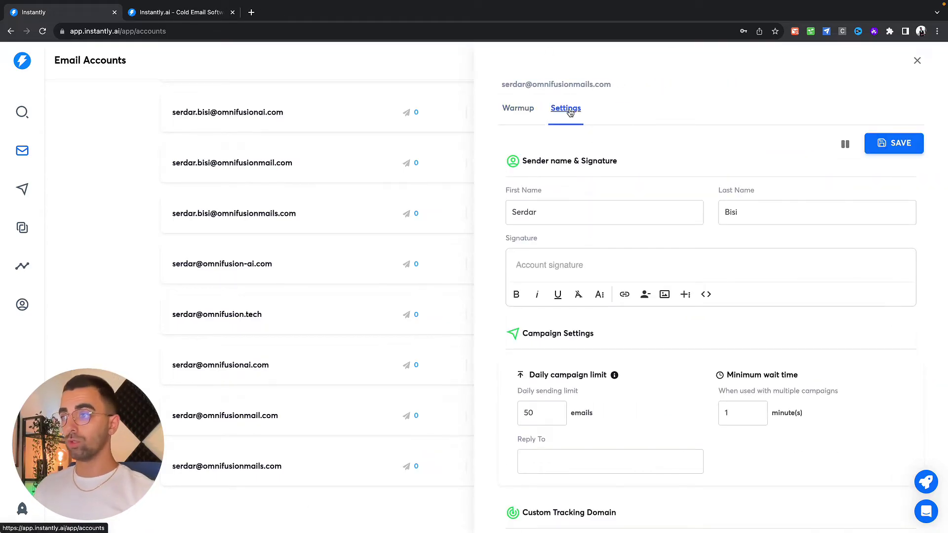
{"action": "scroll", "coordinate": [628, 194], "scroll_direction": "down", "scroll_amount": 6}
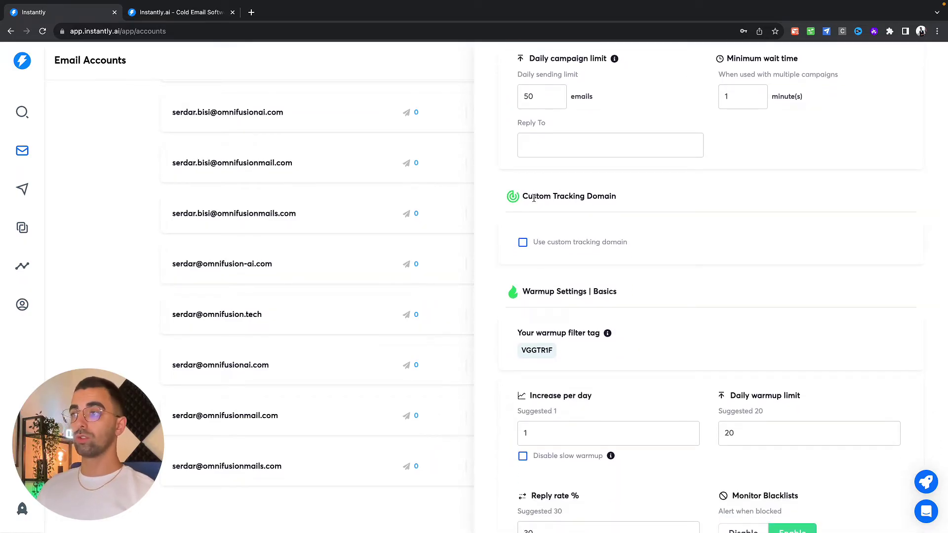
Step: Enable custom tracking domain inst.omnifusionmail.com and verify its CNAME and SSL
{"action": "left_click", "coordinate": [523, 242]}
{"action": "scroll", "coordinate": [524, 242], "scroll_direction": "down", "scroll_amount": 2}
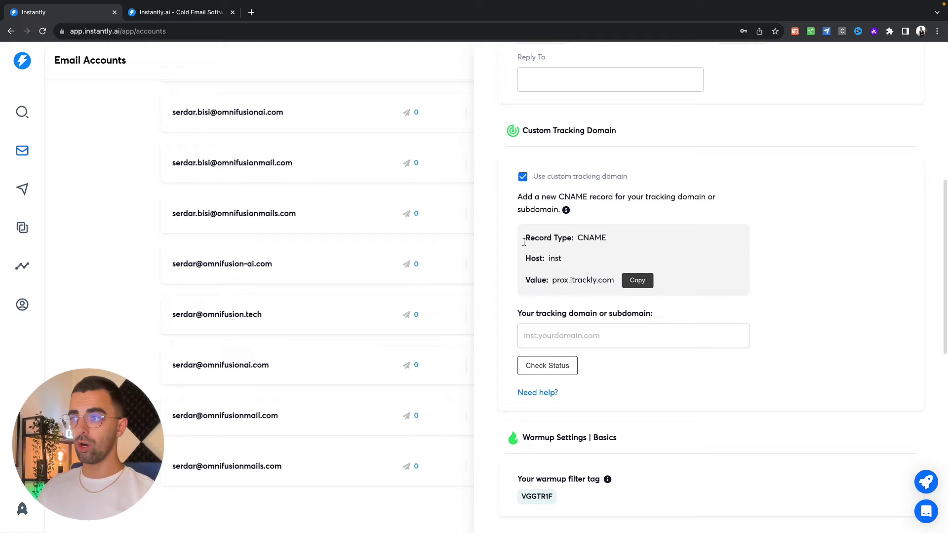
{"action": "left_click", "coordinate": [562, 333]}
{"action": "type", "text": "inst.omnifusionmail.com"}
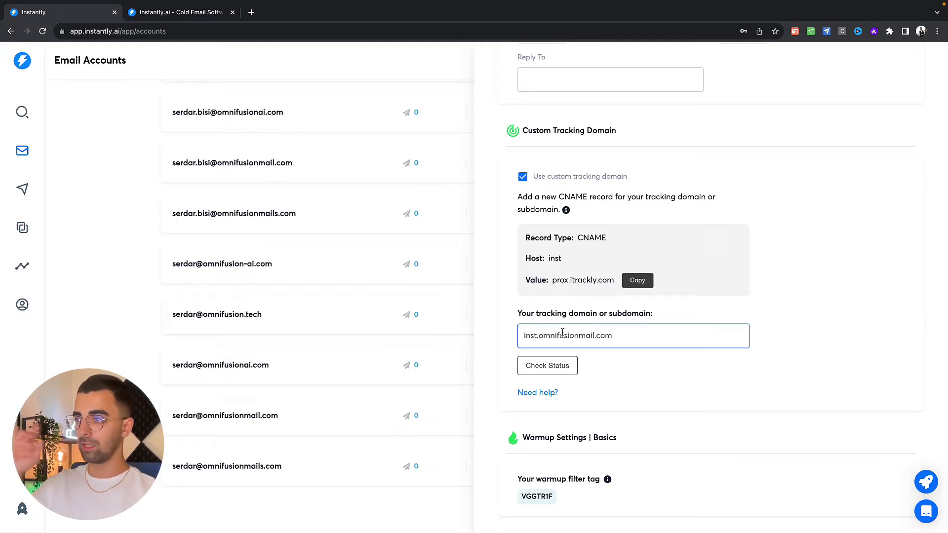
{"action": "left_click", "coordinate": [551, 366]}
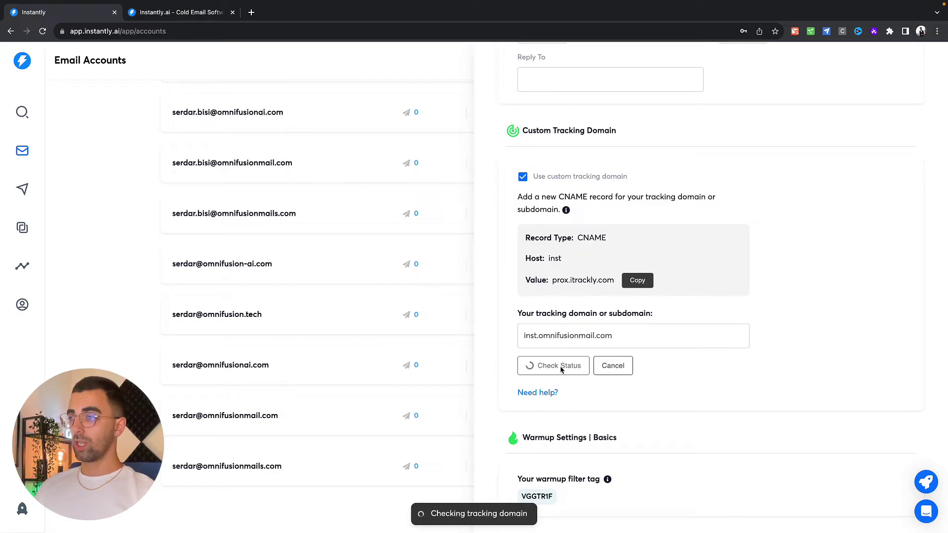
{"action": "scroll", "coordinate": [560, 370], "scroll_direction": "down", "scroll_amount": 5}
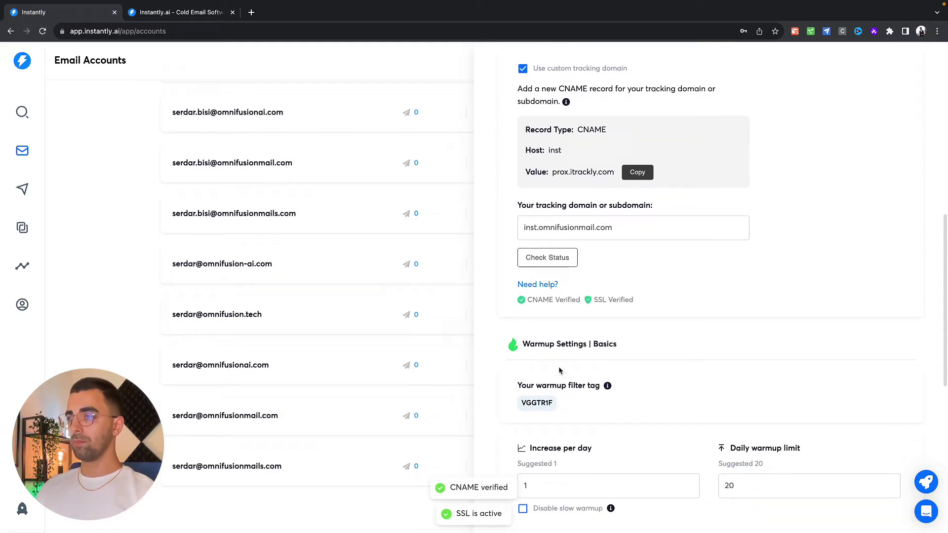
Step: Set the warmup increase per day to 3 and the daily warmup limit to 50
{"action": "scroll", "coordinate": [678, 207], "scroll_direction": "down", "scroll_amount": 2}
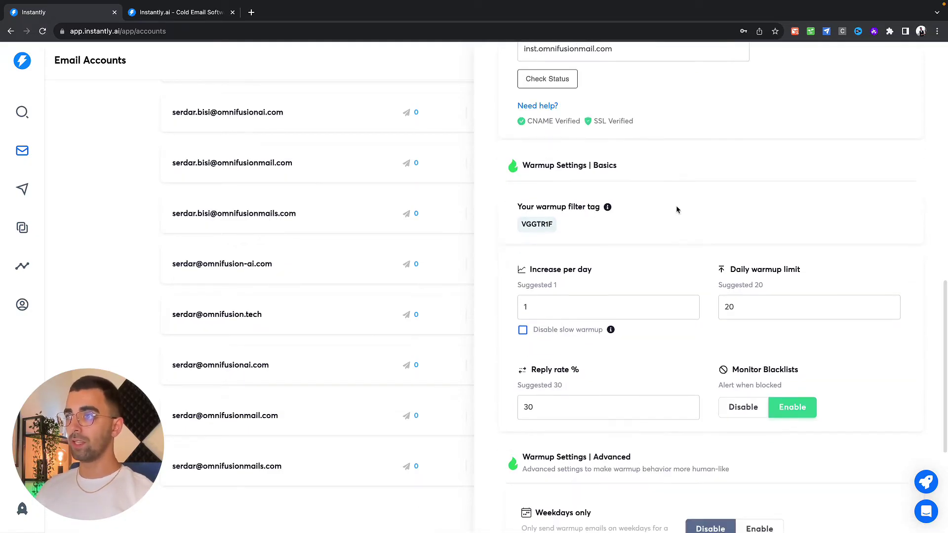
{"action": "left_click_drag", "start_coordinate": [523, 120], "coordinate": [623, 122]}
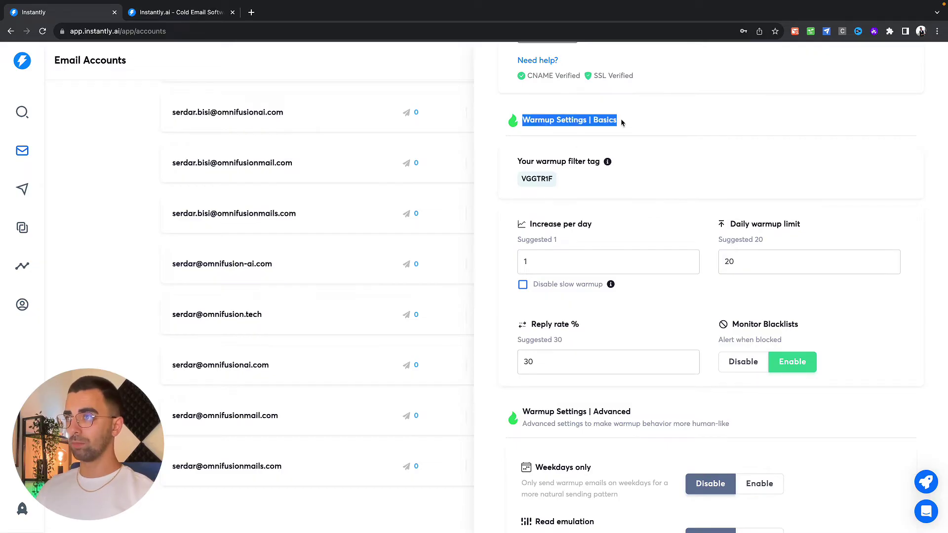
{"action": "left_click", "coordinate": [603, 117]}
{"action": "scroll", "coordinate": [676, 164], "scroll_direction": "down", "scroll_amount": 1}
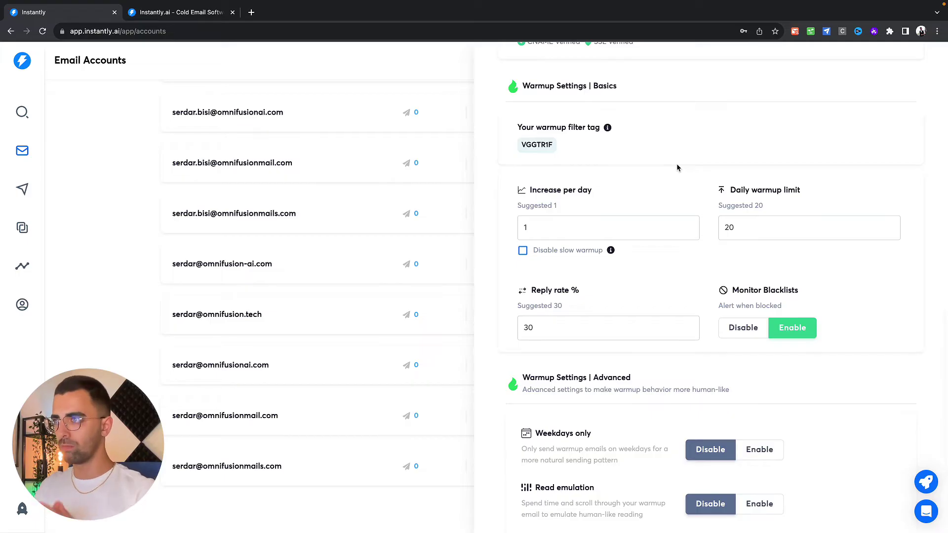
{"action": "left_click", "coordinate": [541, 227]}
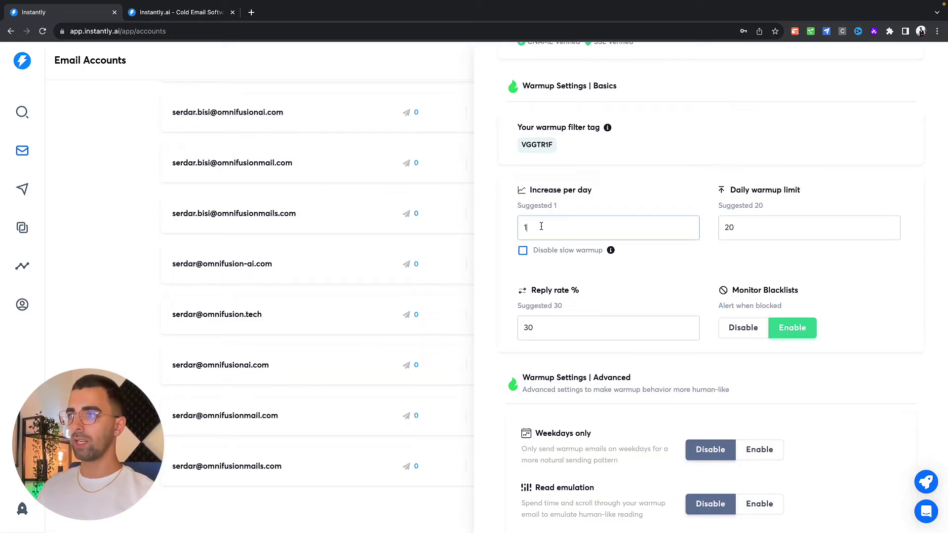
{"action": "key", "text": "BackSpace"}
{"action": "type", "text": "3"}
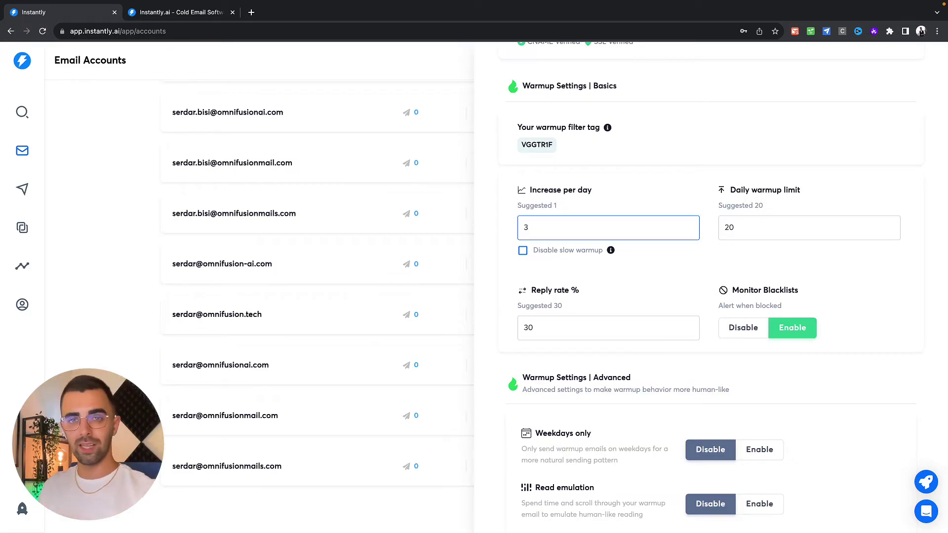
{"action": "double_click", "coordinate": [729, 228]}
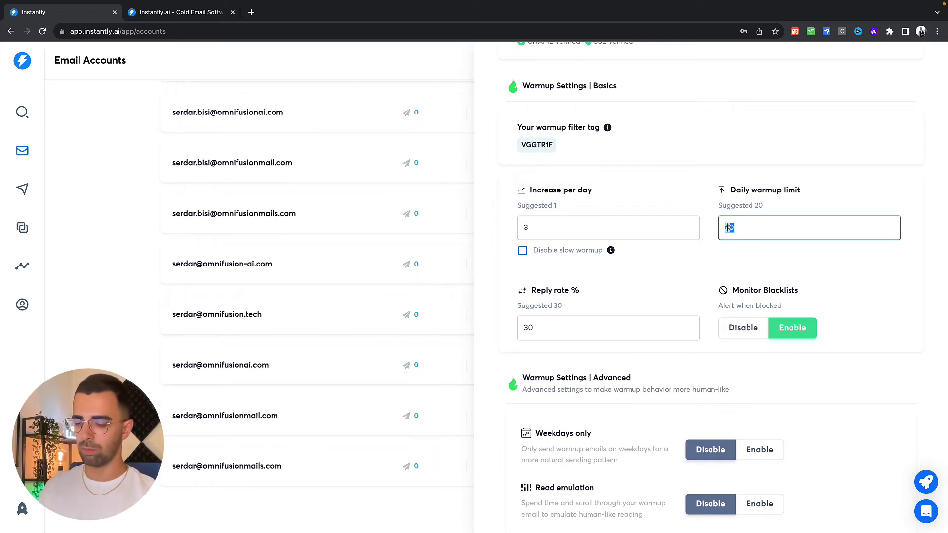
{"action": "type", "text": "50"}
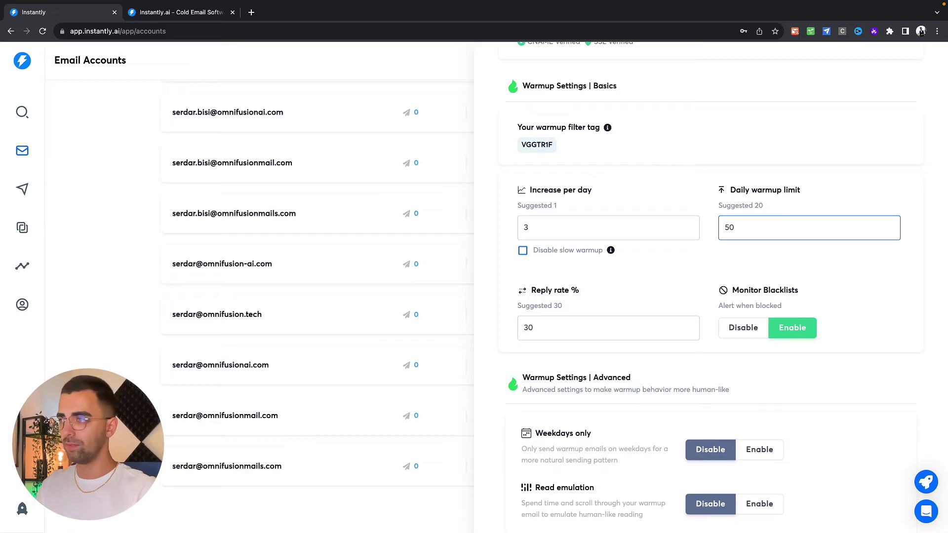
Step: Set reply rate to 38% and enable read emulation and custom tracking domain warming
{"action": "scroll", "coordinate": [571, 268], "scroll_direction": "down", "scroll_amount": 2}
{"action": "double_click", "coordinate": [573, 269]}
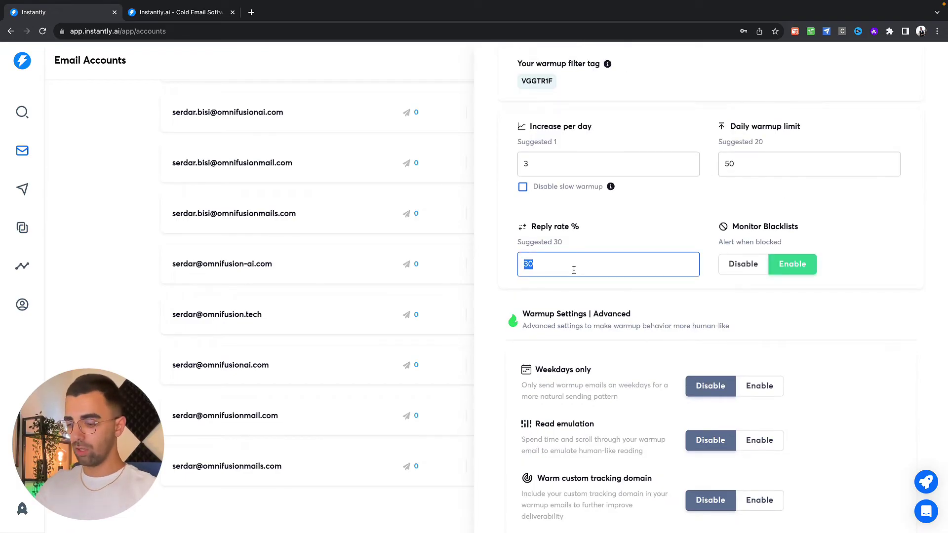
{"action": "type", "text": "40"}
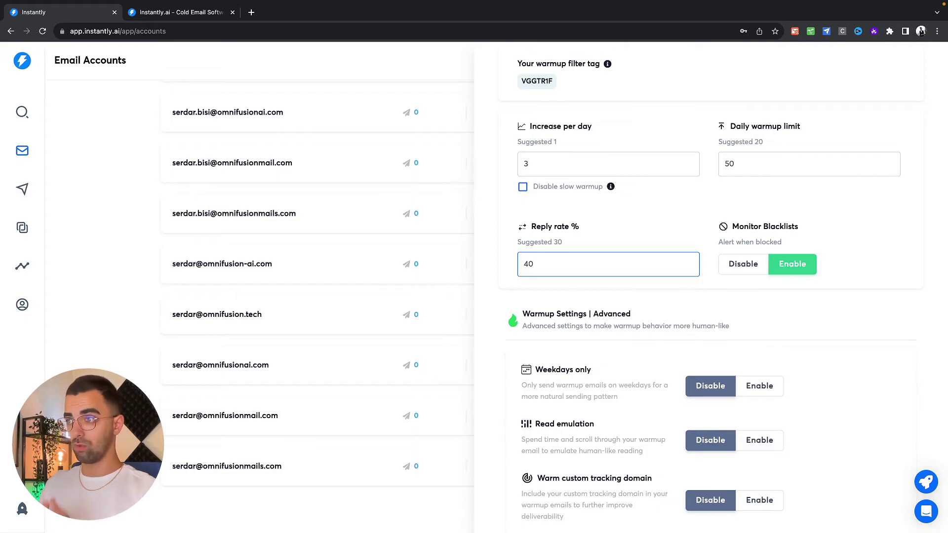
{"action": "scroll", "coordinate": [608, 264], "scroll_direction": "down", "scroll_amount": 5}
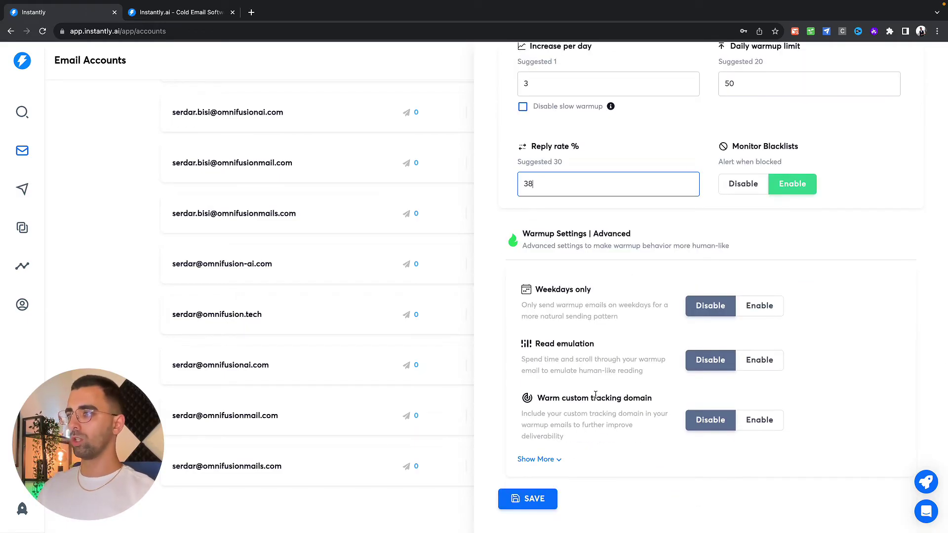
{"action": "left_click", "coordinate": [760, 365]}
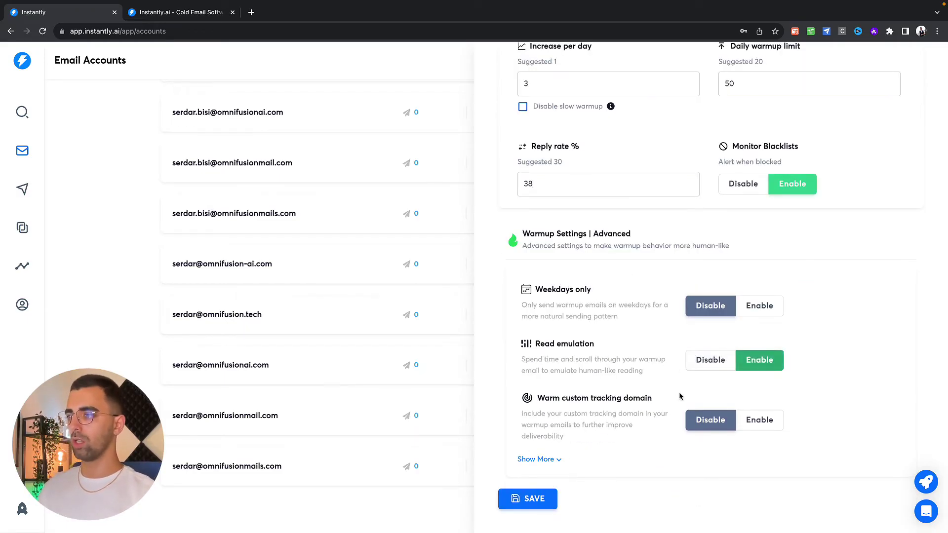
{"action": "left_click", "coordinate": [763, 421]}
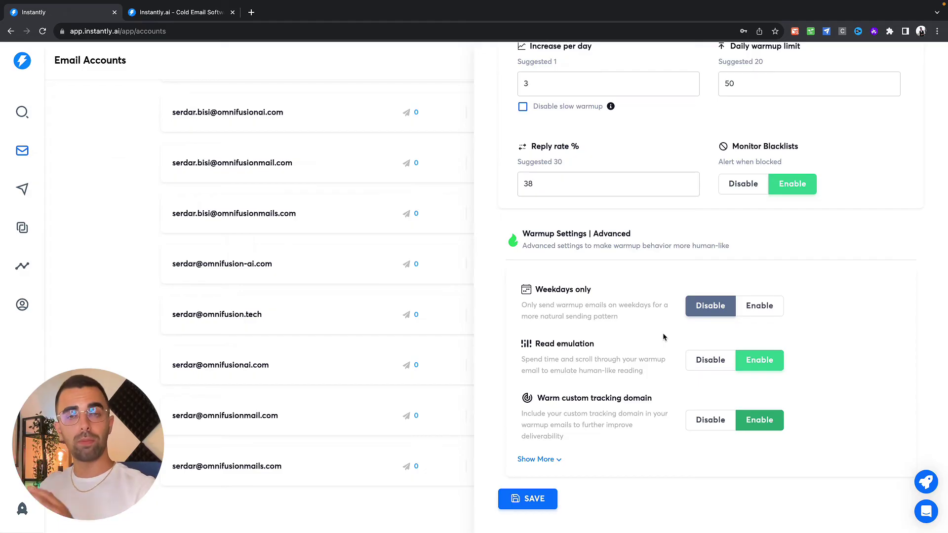
Step: Change the daily sending limit to 28 and the daily warmup limit to 5
{"action": "scroll", "coordinate": [663, 336], "scroll_direction": "up", "scroll_amount": 15}
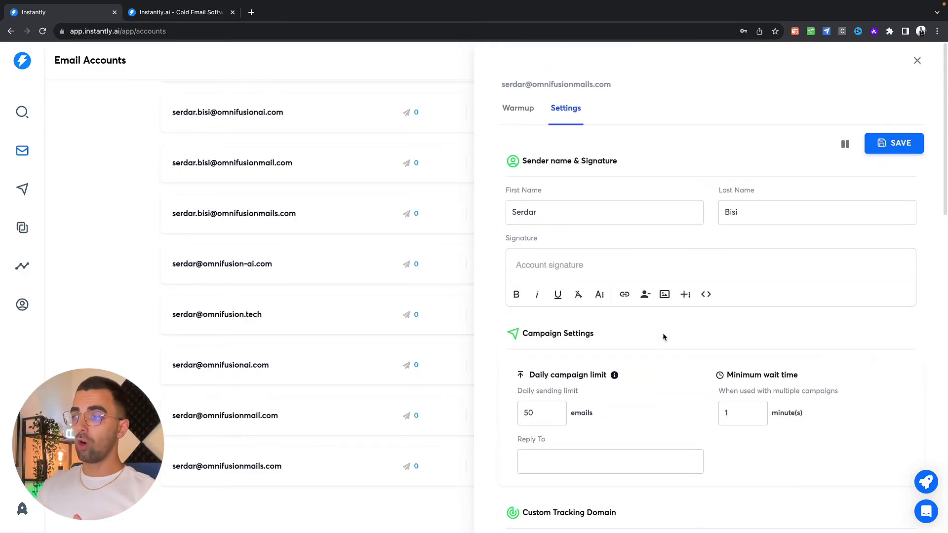
{"action": "left_click", "coordinate": [542, 410]}
{"action": "double_click", "coordinate": [542, 409]}
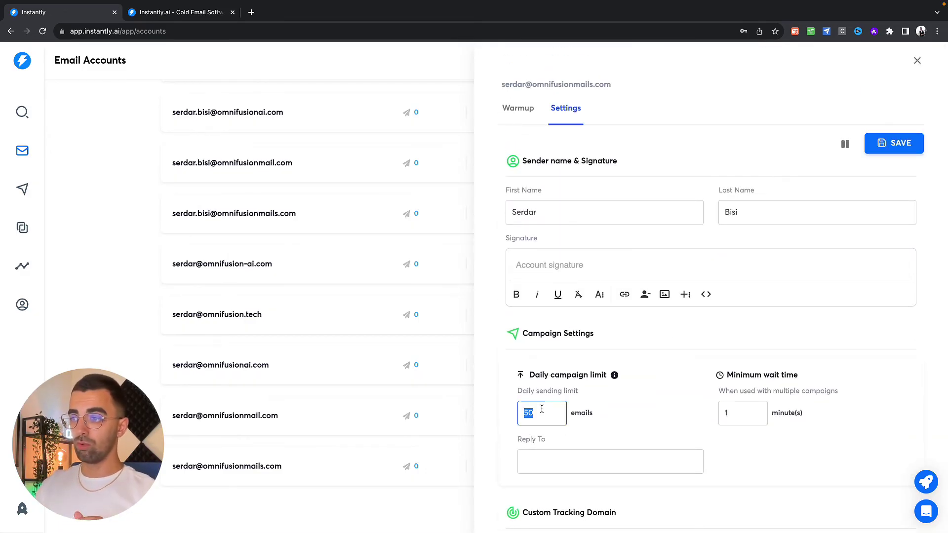
{"action": "type", "text": "30"}
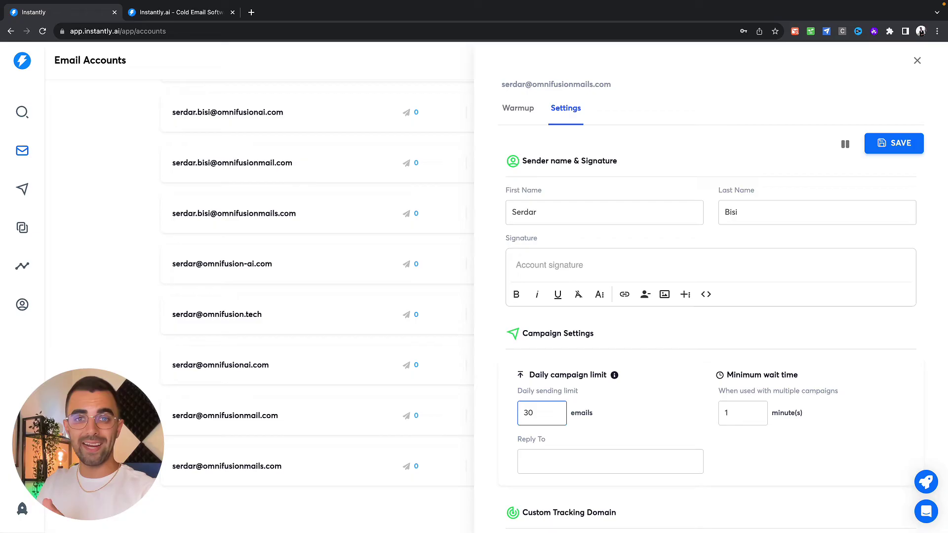
{"action": "key", "text": "BackSpace"}
{"action": "key", "text": "BackSpace"}
{"action": "type", "text": "28"}
{"action": "scroll", "coordinate": [744, 271], "scroll_direction": "down", "scroll_amount": 14}
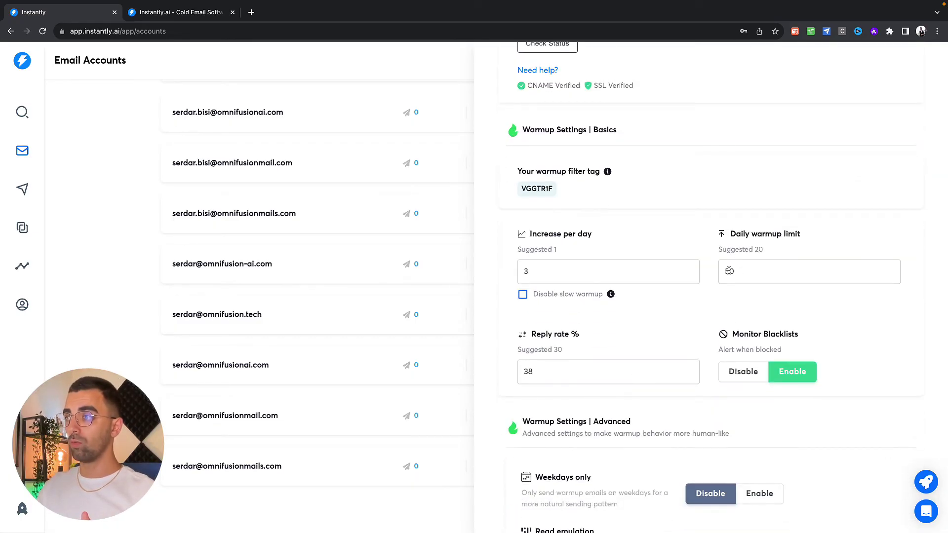
{"action": "double_click", "coordinate": [729, 271]}
{"action": "type", "text": "20"}
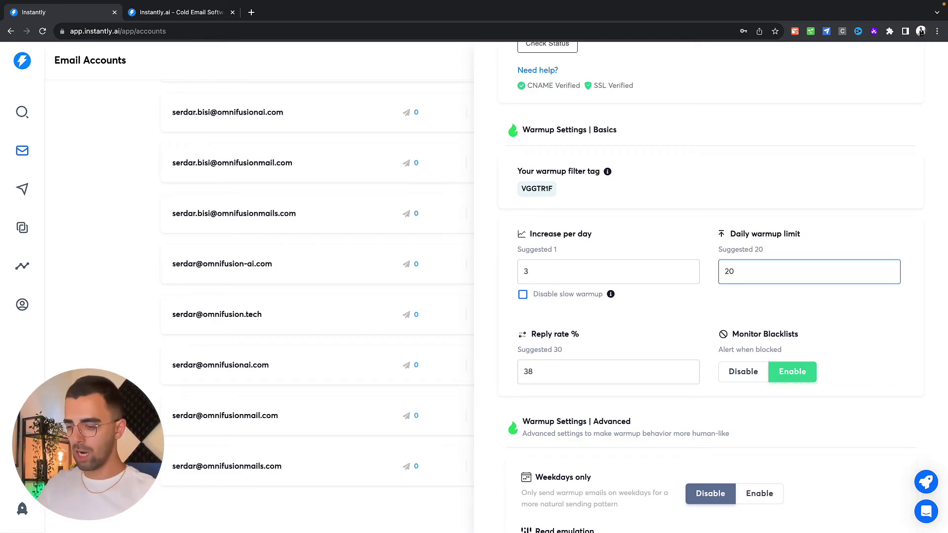
{"action": "key", "text": "BackSpace"}
{"action": "key", "text": "BackSpace"}
{"action": "type", "text": "5"}
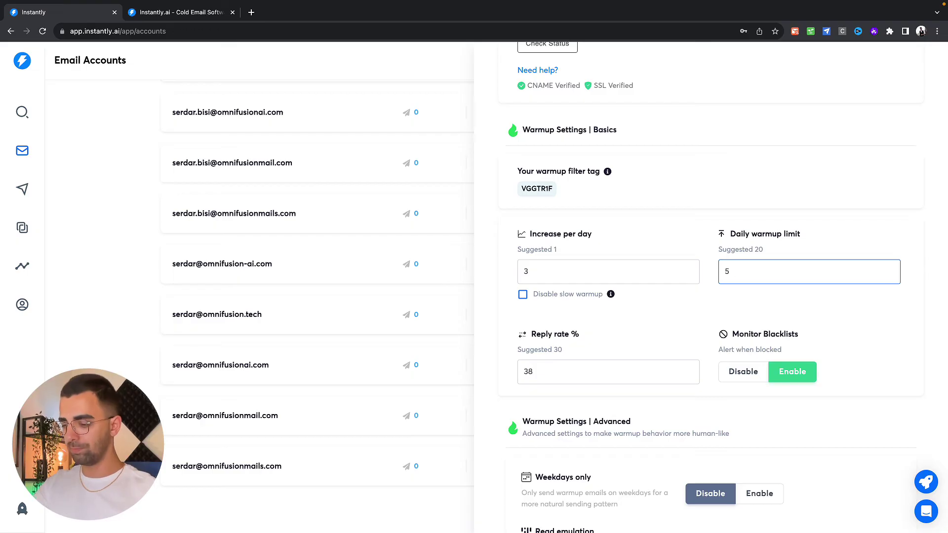
Step: Set the daily campaign limit to 15 and save the account's settings
{"action": "scroll", "coordinate": [665, 235], "scroll_direction": "up", "scroll_amount": 10}
{"action": "double_click", "coordinate": [528, 237]}
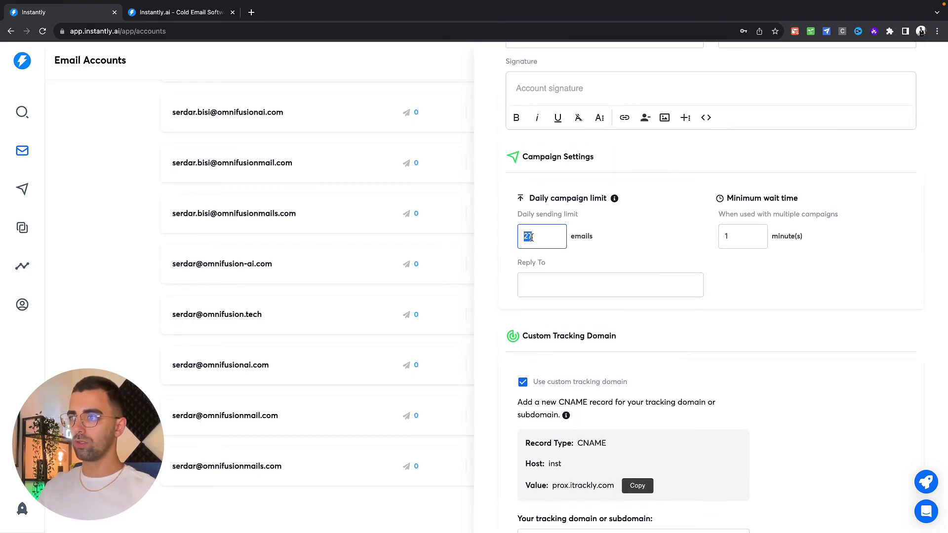
{"action": "type", "text": "15"}
{"action": "scroll", "coordinate": [525, 500], "scroll_direction": "down", "scroll_amount": 10}
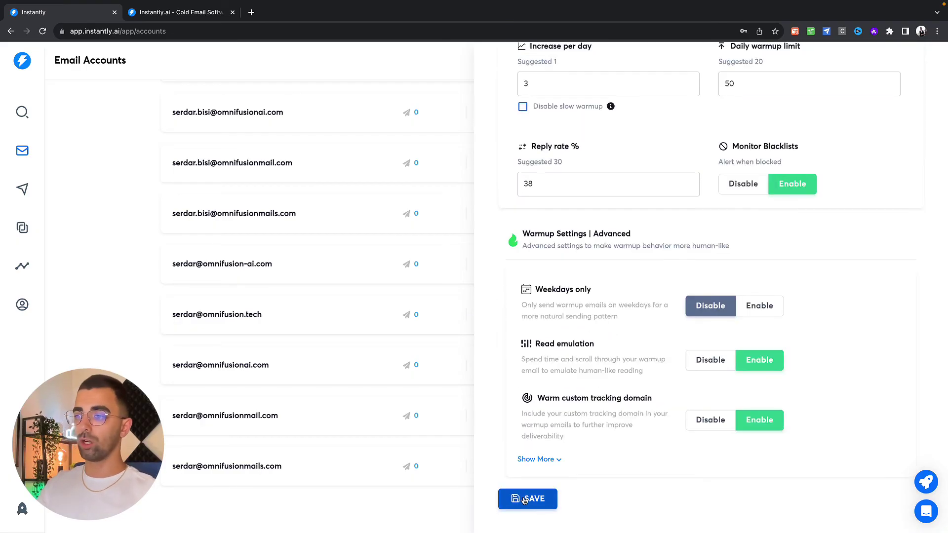
{"action": "left_click", "coordinate": [525, 500]}
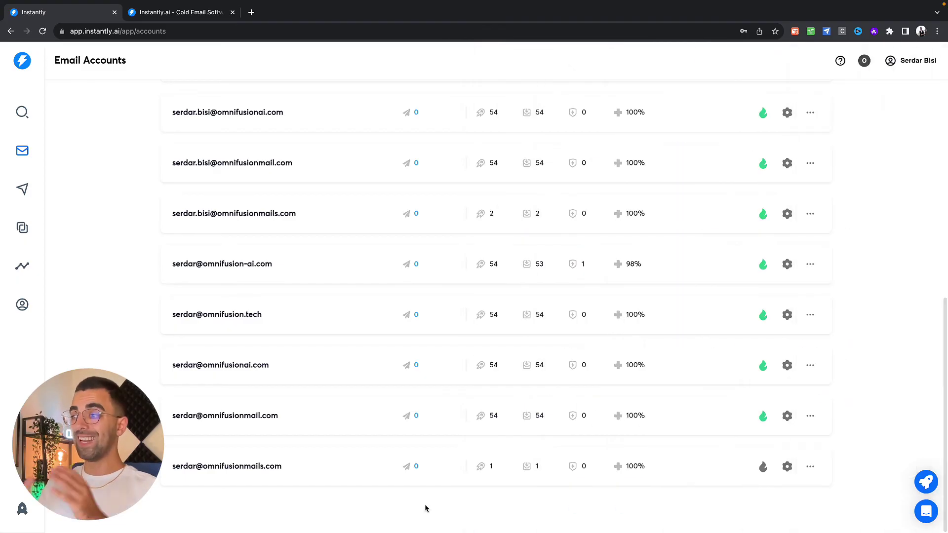
Step: Turn on warmup for the last account using its flame icon
{"action": "left_click", "coordinate": [765, 469]}
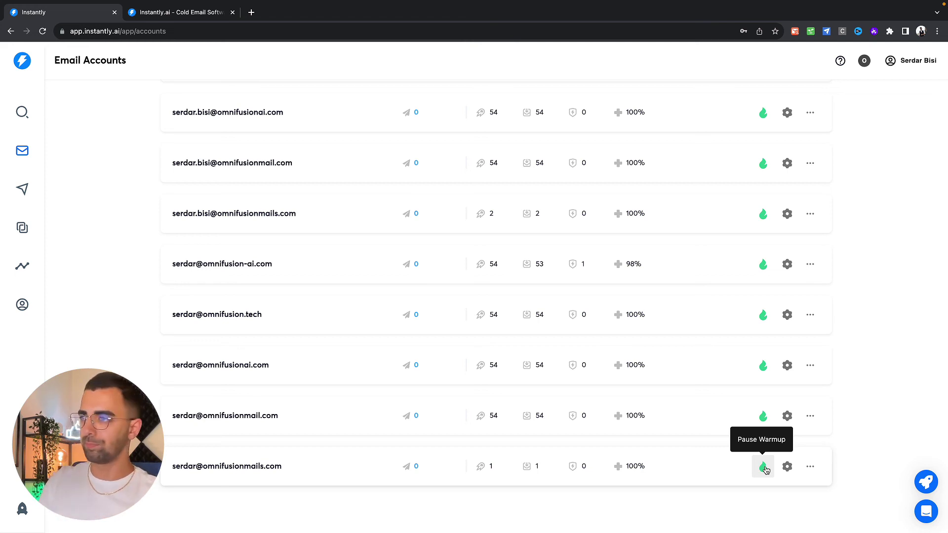
{"action": "scroll", "coordinate": [322, 334], "scroll_direction": "up", "scroll_amount": 8}
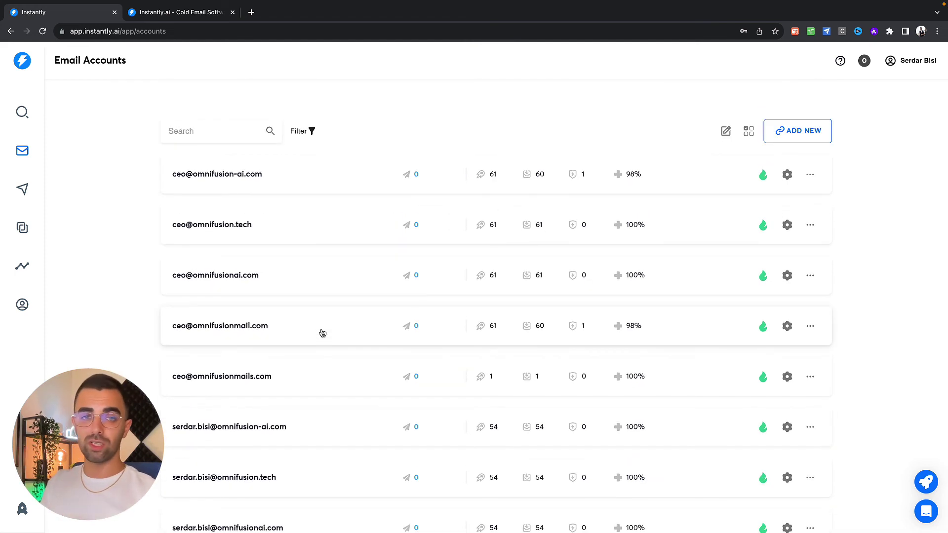
Step: Select all accounts on this page in bulk mode and open their Bulk Settings form
{"action": "left_click", "coordinate": [727, 131]}
{"action": "left_click", "coordinate": [183, 173]}
{"action": "left_click", "coordinate": [195, 205]}
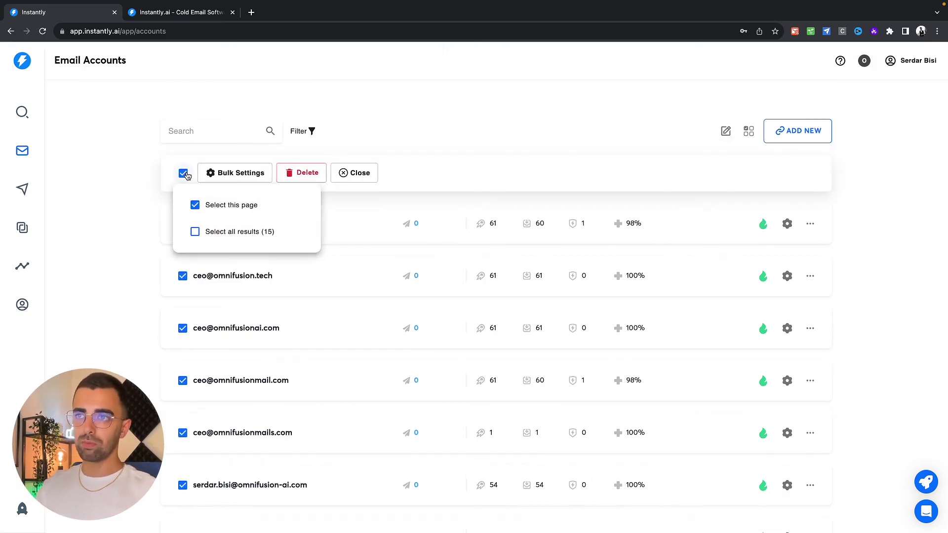
{"action": "left_click", "coordinate": [180, 290]}
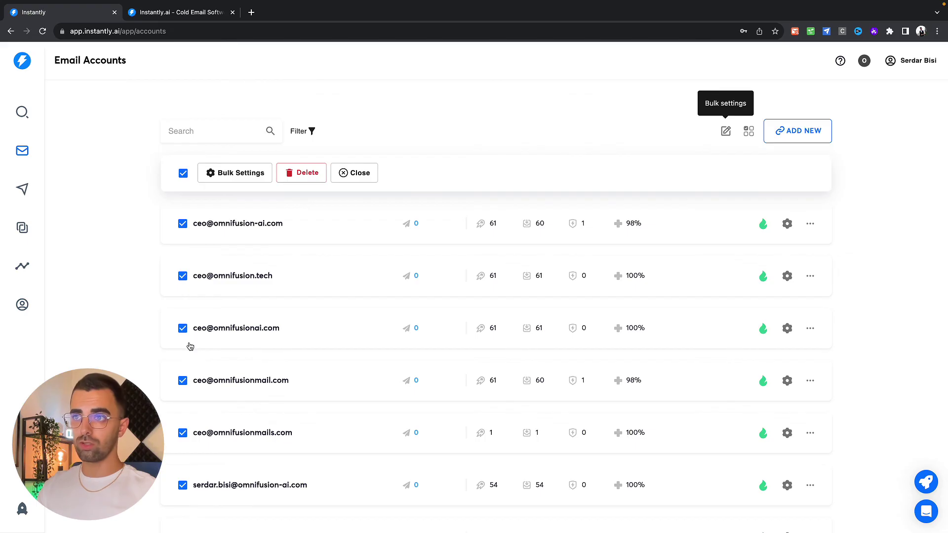
{"action": "left_click", "coordinate": [243, 179]}
{"action": "scroll", "coordinate": [642, 334], "scroll_direction": "down", "scroll_amount": 1}
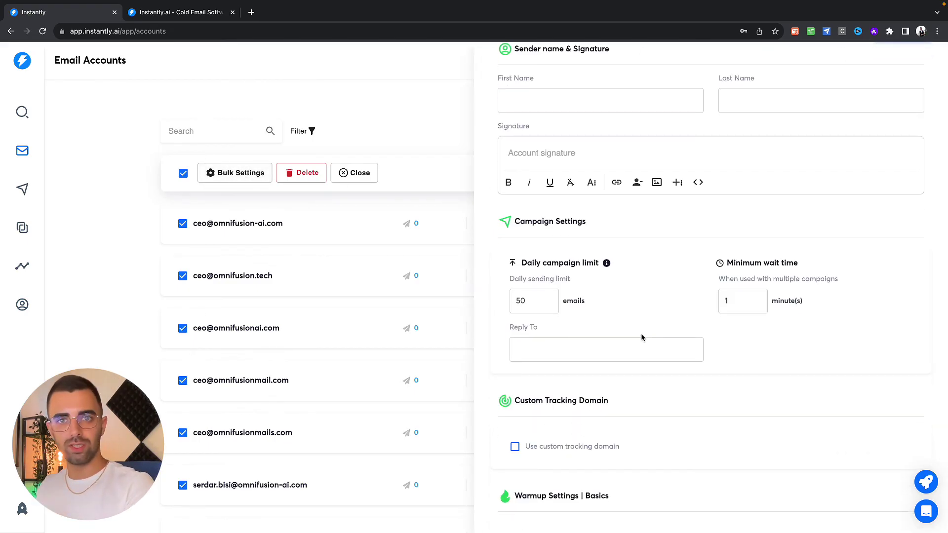
{"action": "scroll", "coordinate": [641, 337], "scroll_direction": "down", "scroll_amount": 10}
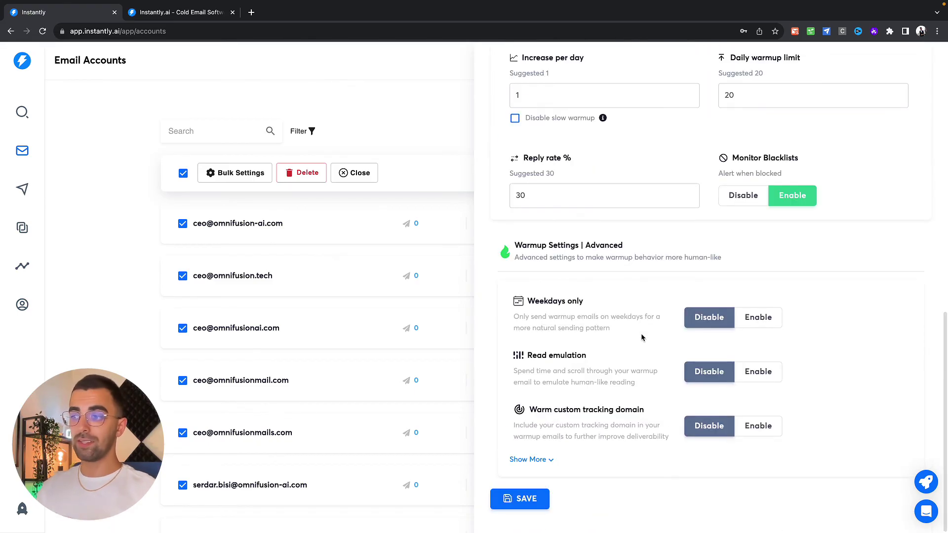